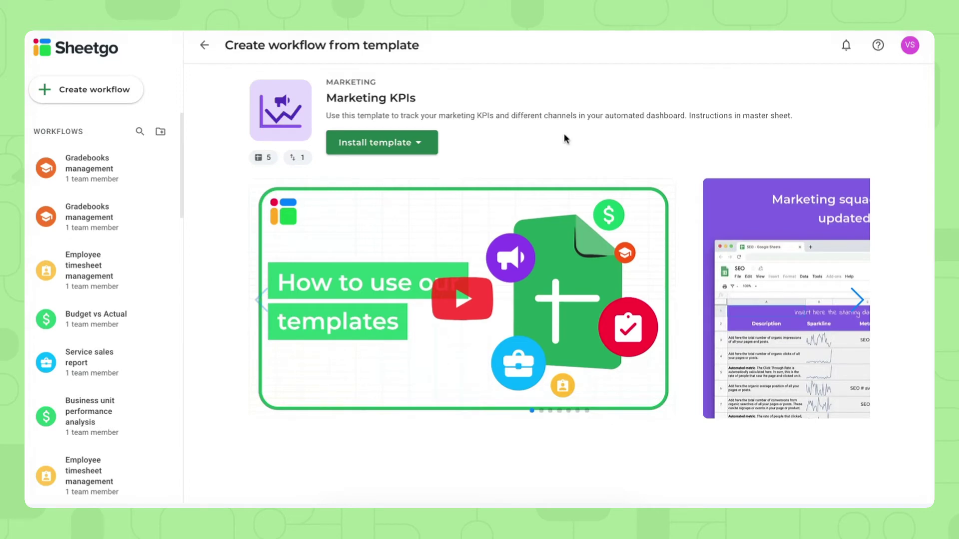
Install the Marketing KPIs template as Excel files on SharePoint.
left_click(415, 144)
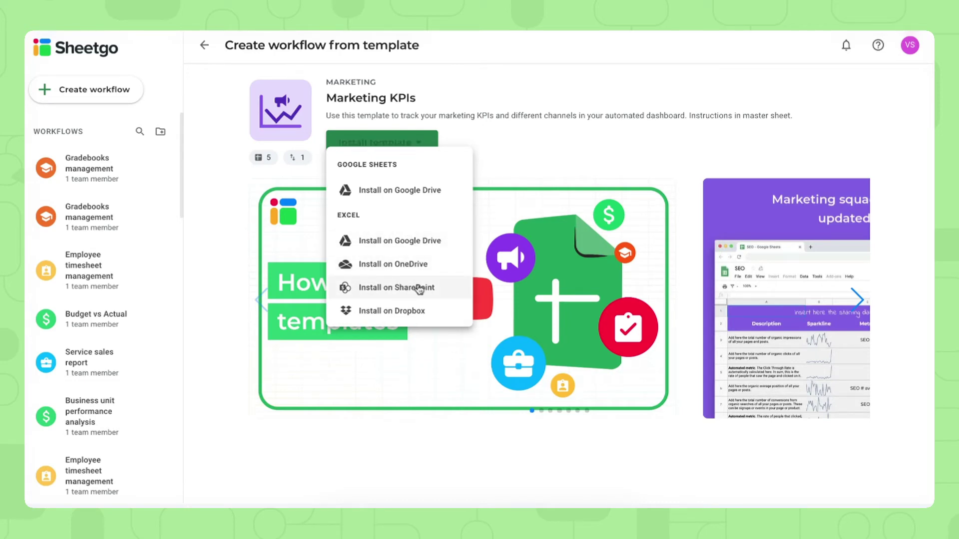
left_click(418, 288)
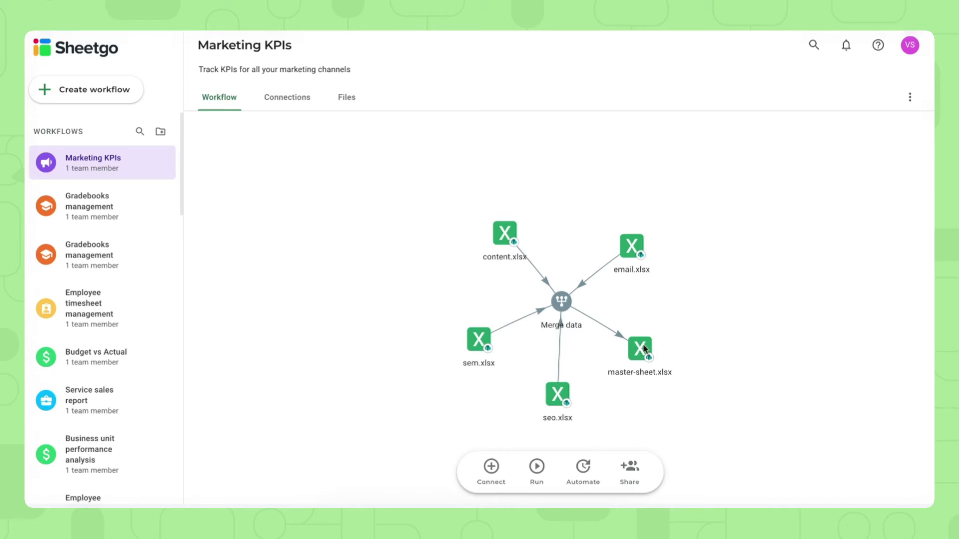
Open master-sheet.xlsx from the Marketing KPIs workflow diagram.
left_click(640, 349)
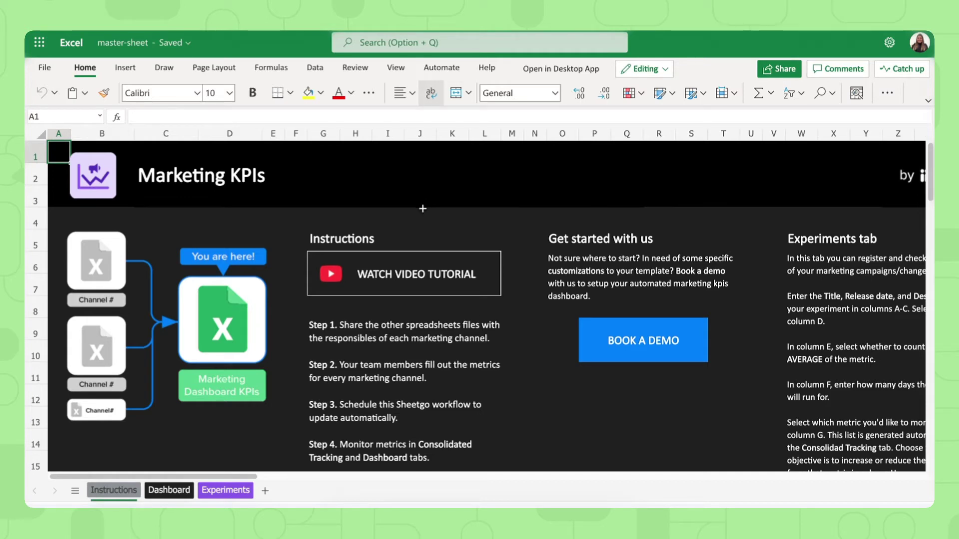
View the Dashboard sheet's marketing charts, then move to the Experiments sheet.
left_click(169, 491)
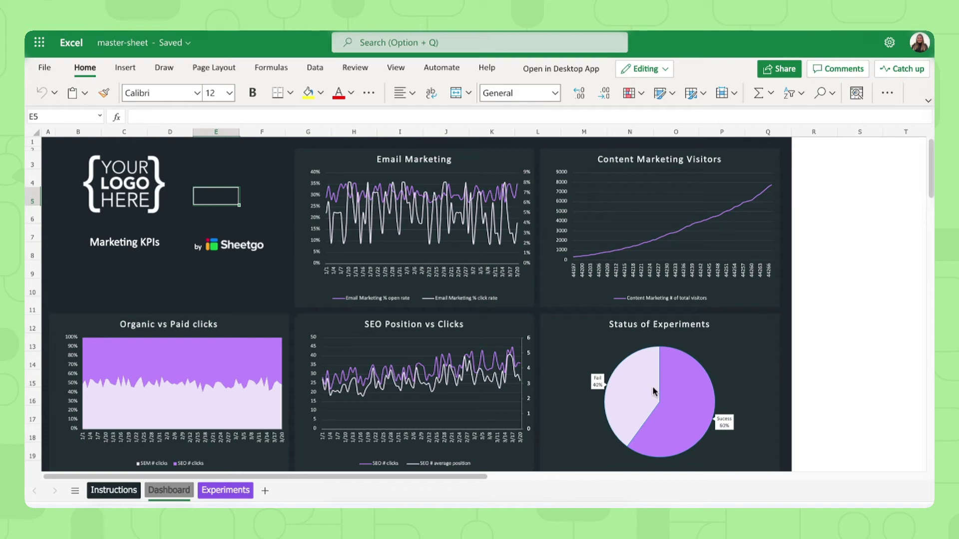
left_click(227, 491)
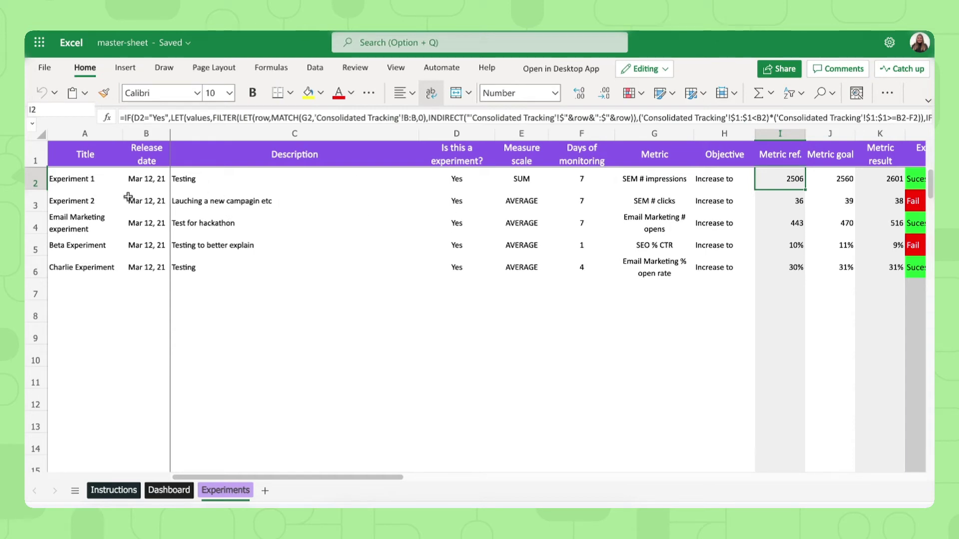
Review the experiments in A2:J6, the result columns, and the formulas in I2, K2 and L2.
left_click_drag(90, 179, 824, 265)
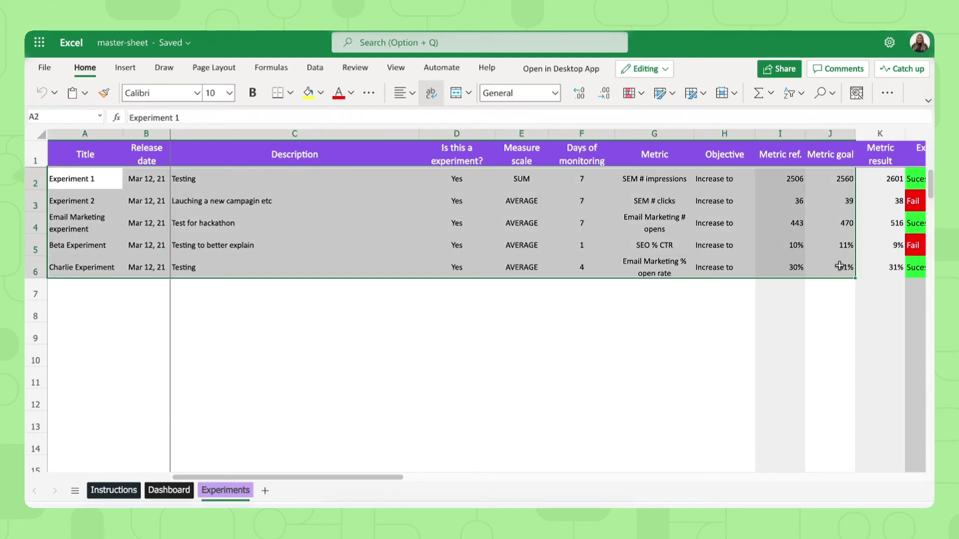
left_click_drag(622, 286, 625, 300)
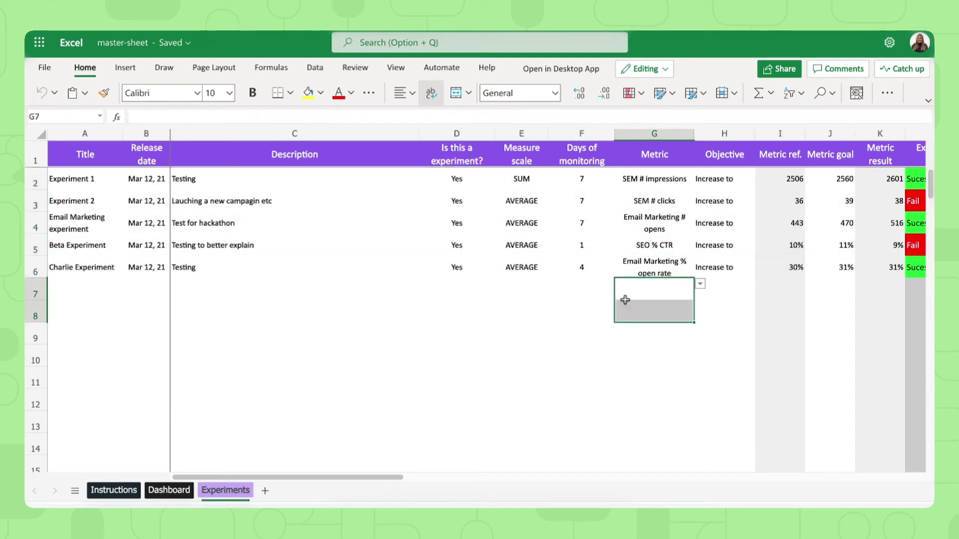
left_click(782, 131)
left_click(880, 137)
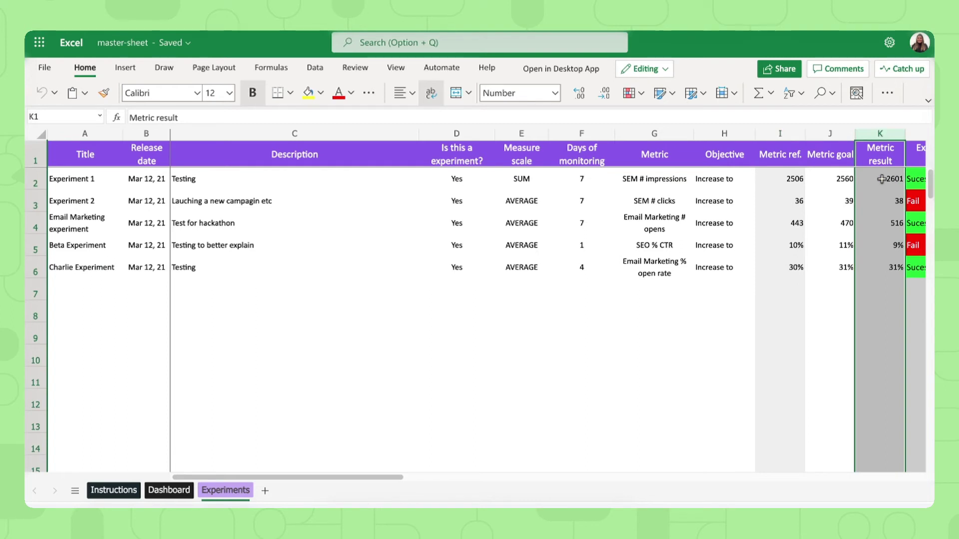
scroll(879, 175, "right", 2)
left_click(849, 134)
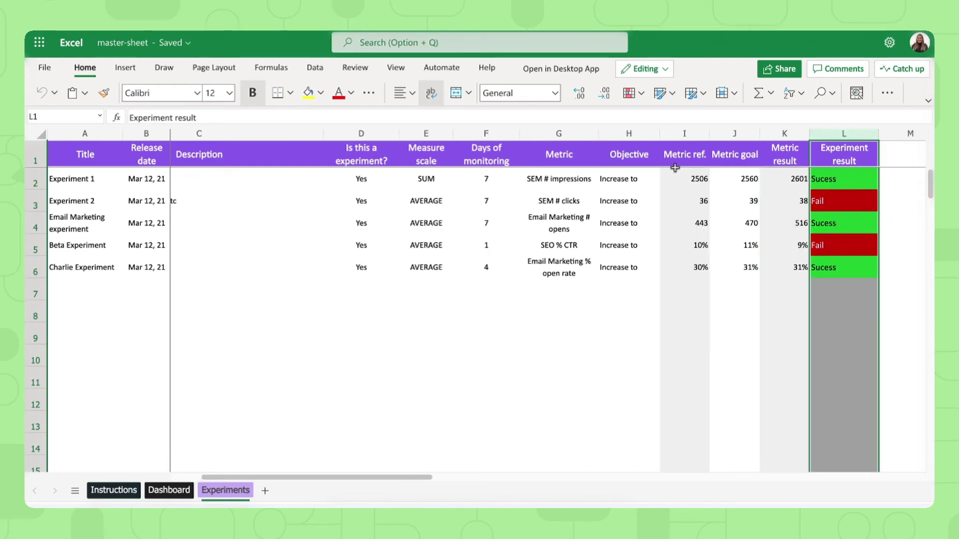
left_click(689, 181)
left_click(805, 180)
left_click(833, 181)
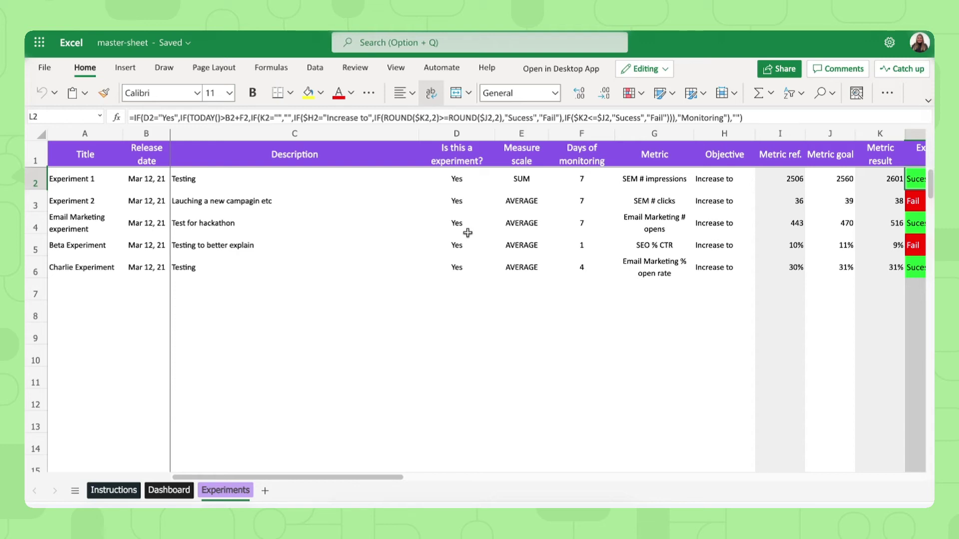
Open the workflow's content.xlsx file.
scroll(468, 233, "right", 4)
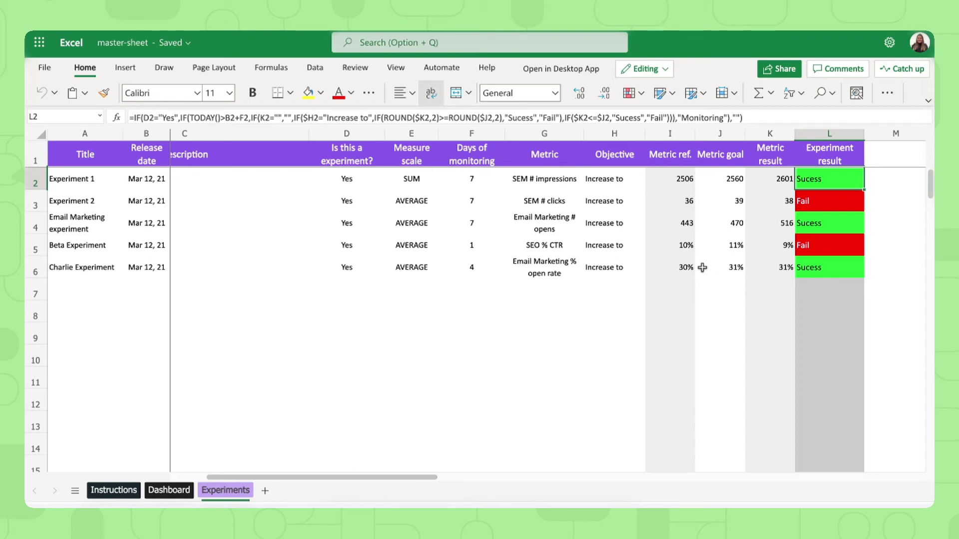
scroll(702, 268, "left", 3)
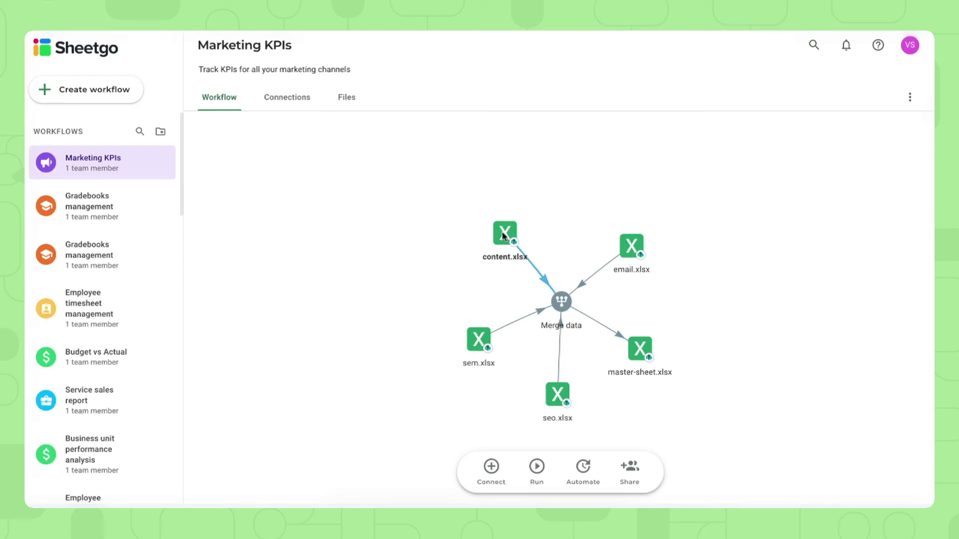
left_click(504, 235)
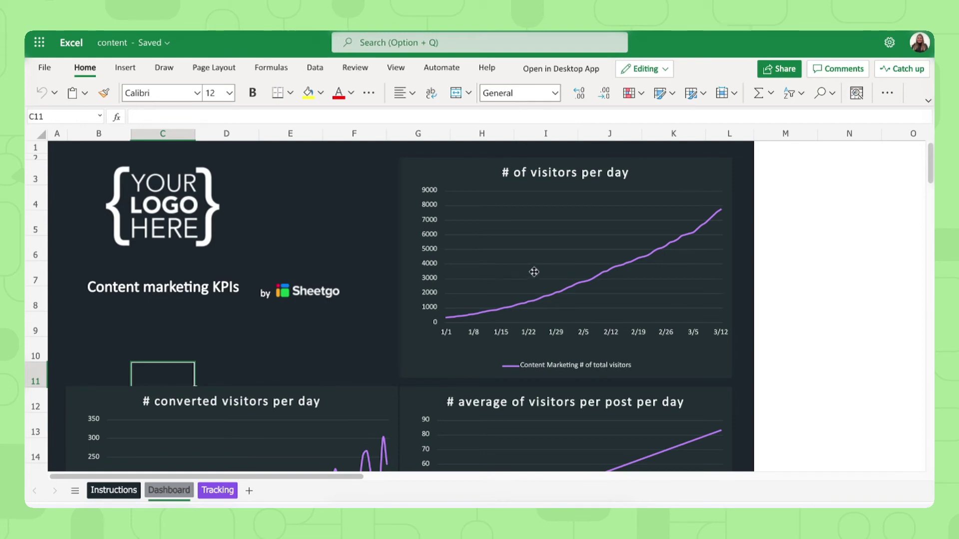
Look over the content Dashboard's visitor charts, then go to the Tracking sheet.
scroll(534, 272, "down", 3)
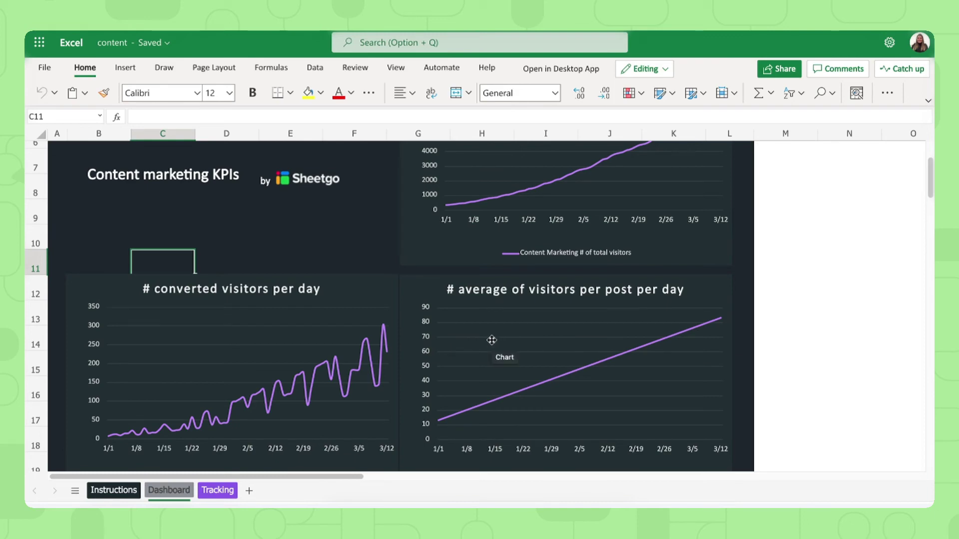
scroll(245, 318, "up", 3)
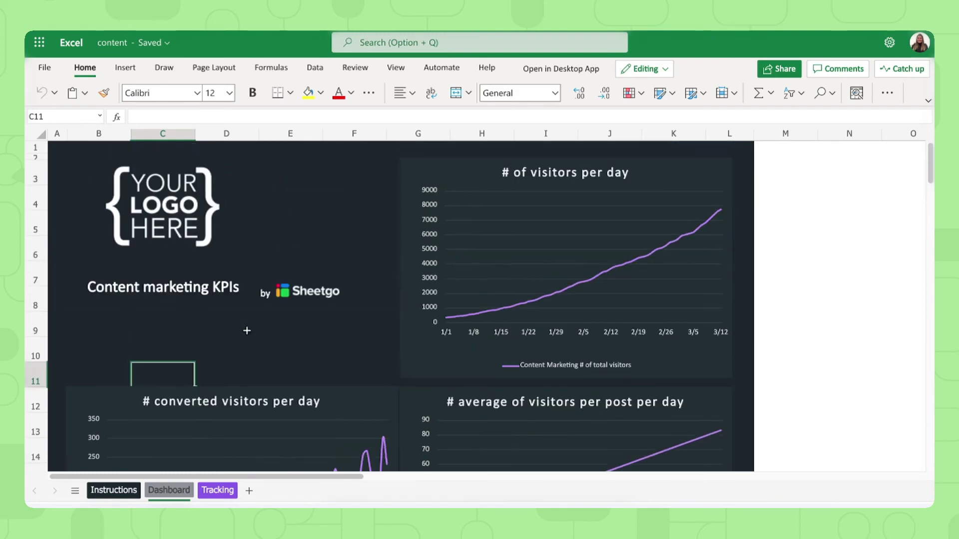
left_click(217, 491)
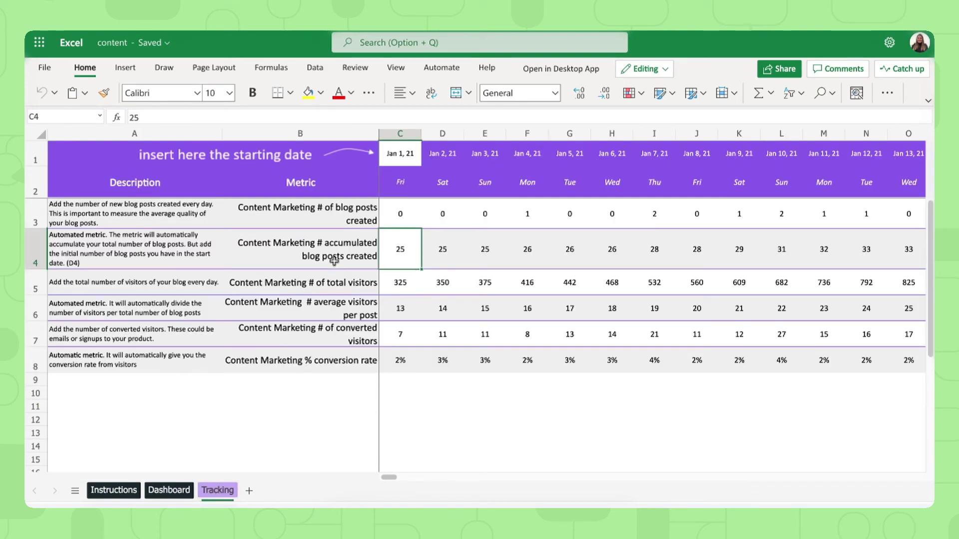
left_click(360, 222)
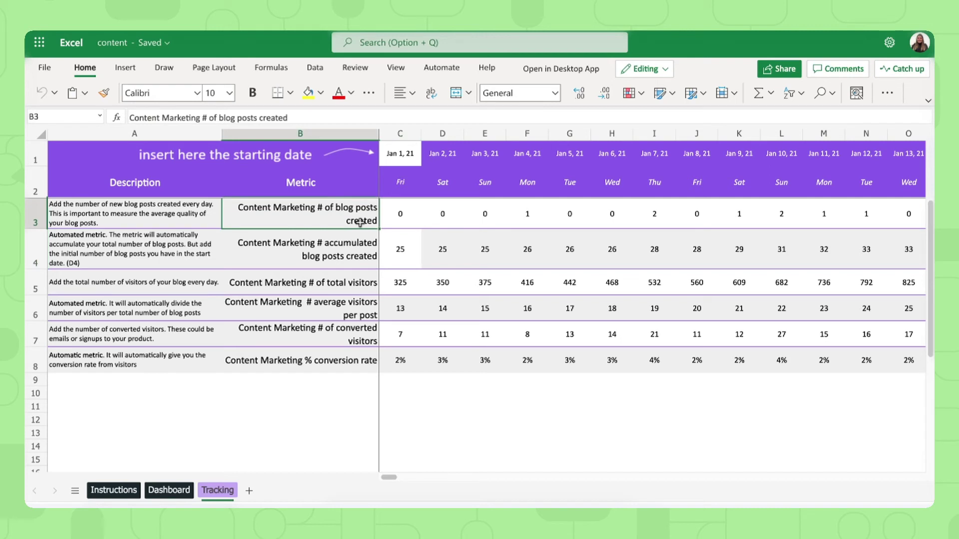
left_click(343, 280)
left_click(343, 334)
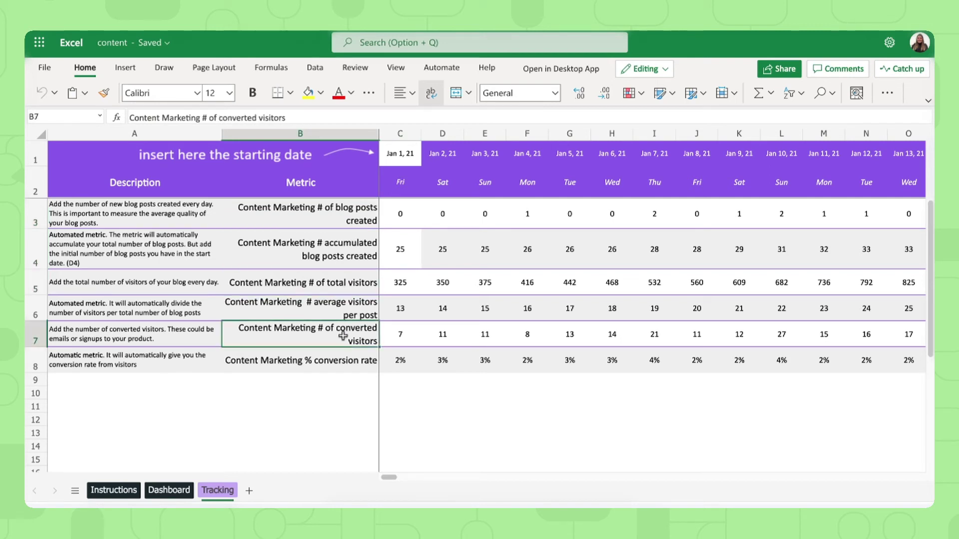
left_click(363, 361)
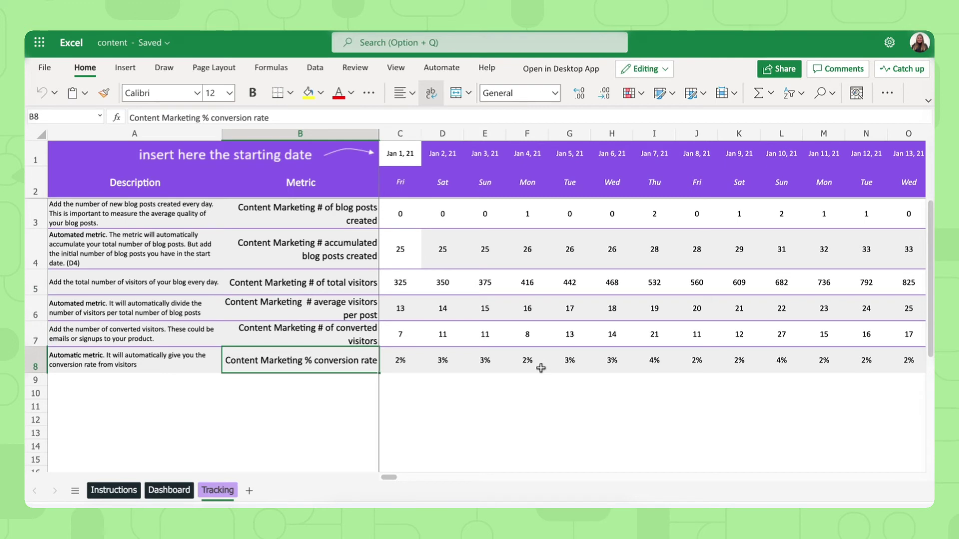
left_click_drag(148, 215, 149, 359)
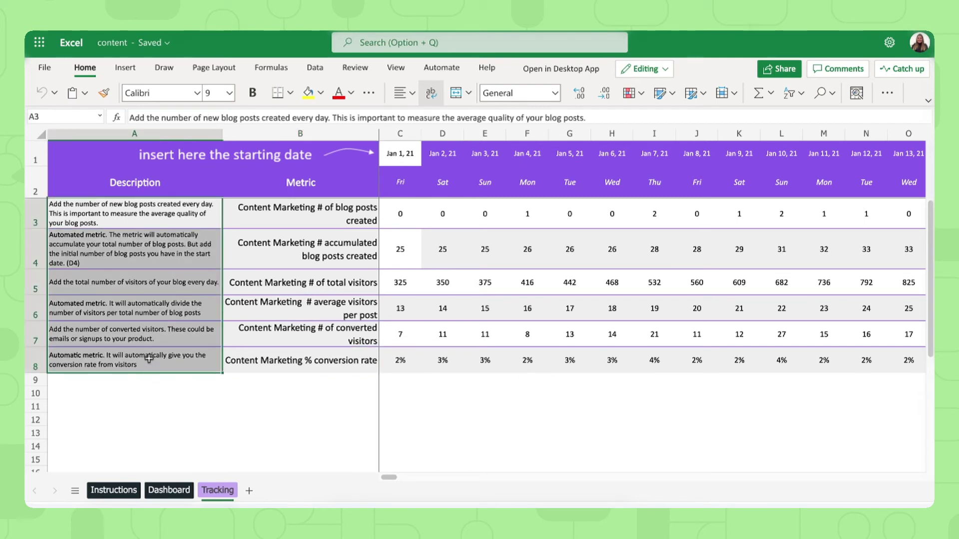
left_click(407, 217)
left_click(480, 216)
left_click(544, 231)
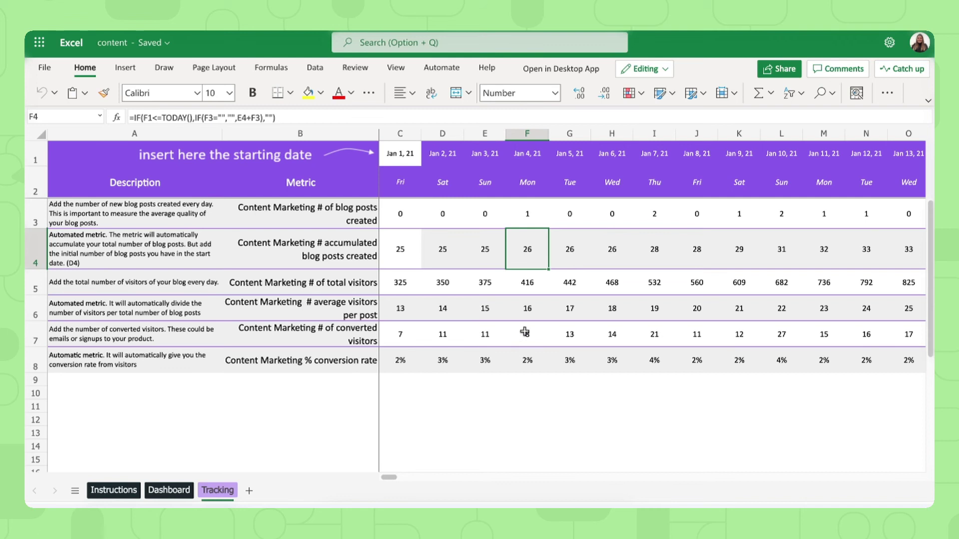
left_click(169, 490)
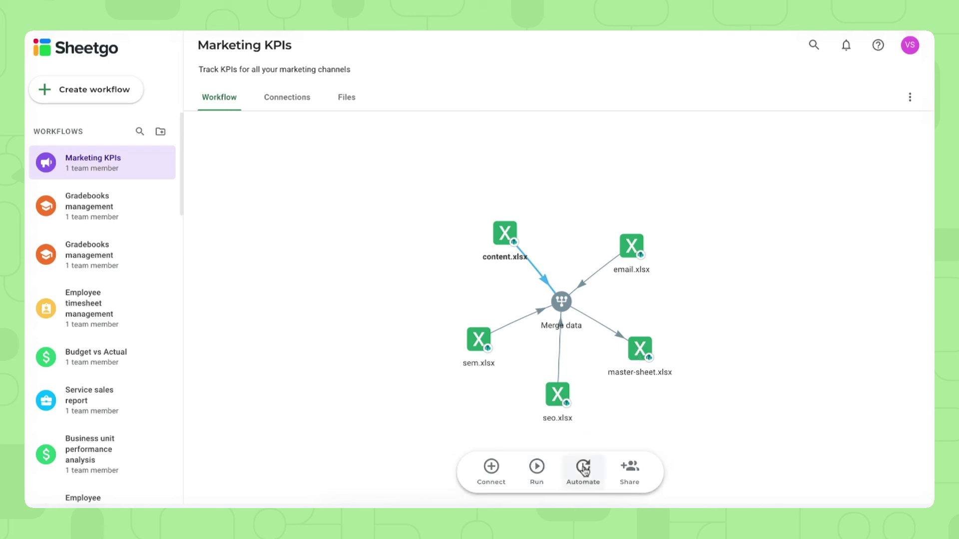
Schedule automatic updates once a day, 10:00–11:00 AM, on Mondays only, and save.
left_click(584, 484)
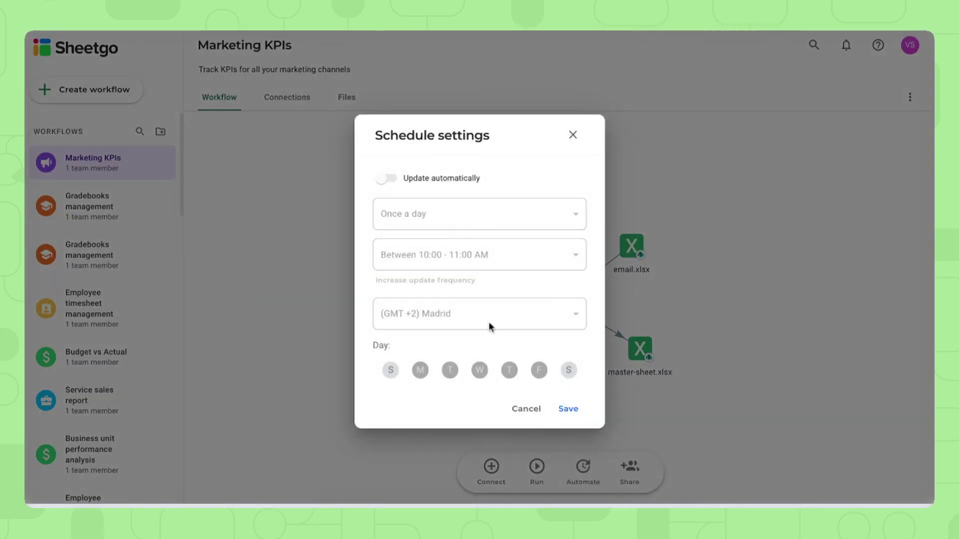
left_click(388, 178)
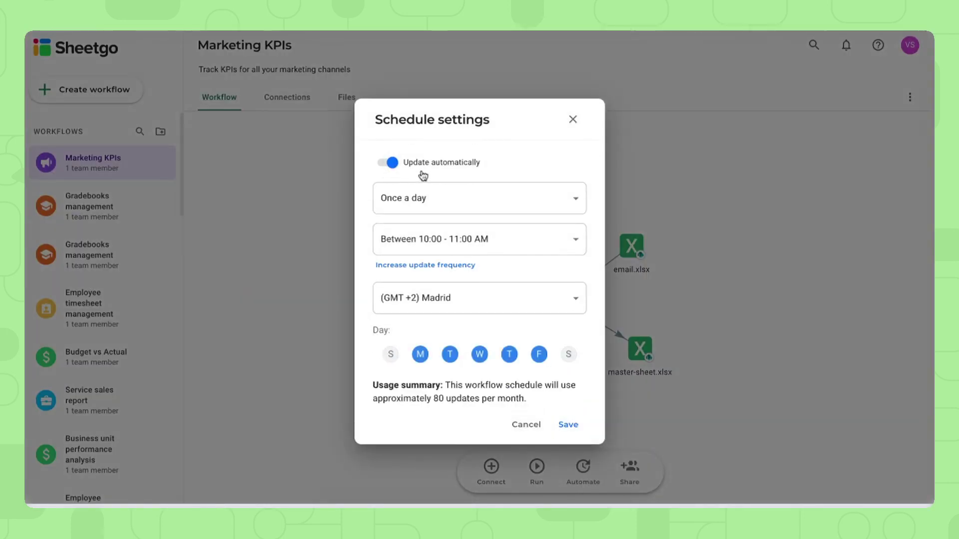
left_click(463, 203)
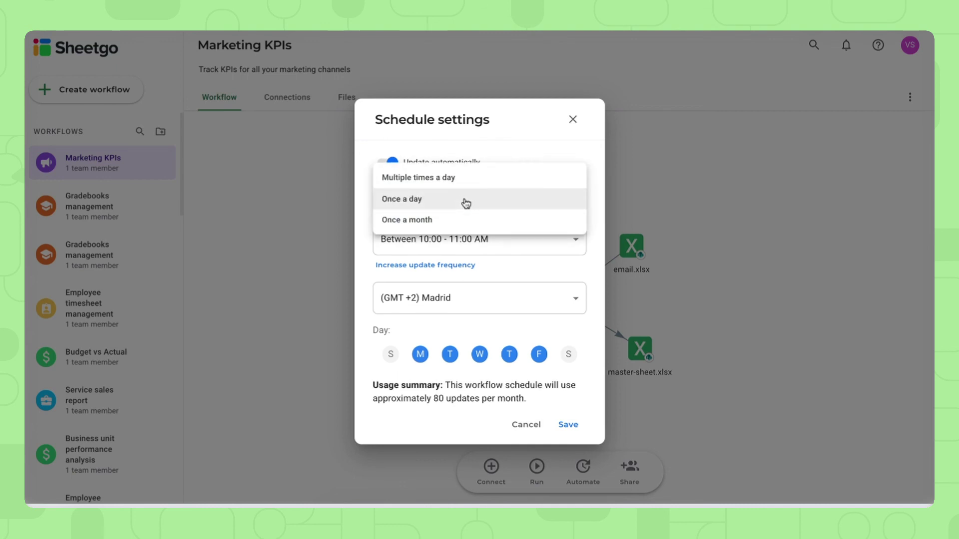
left_click(465, 206)
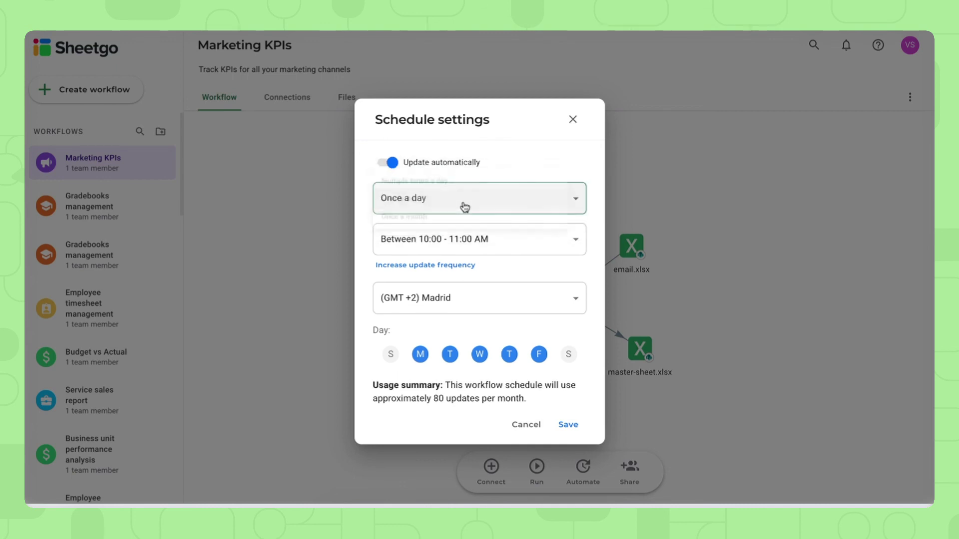
left_click(462, 240)
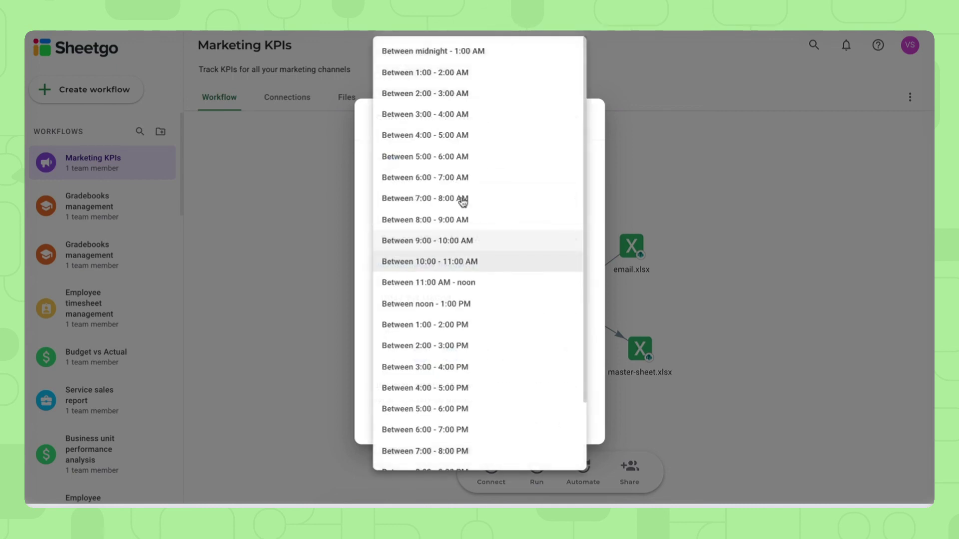
left_click(456, 261)
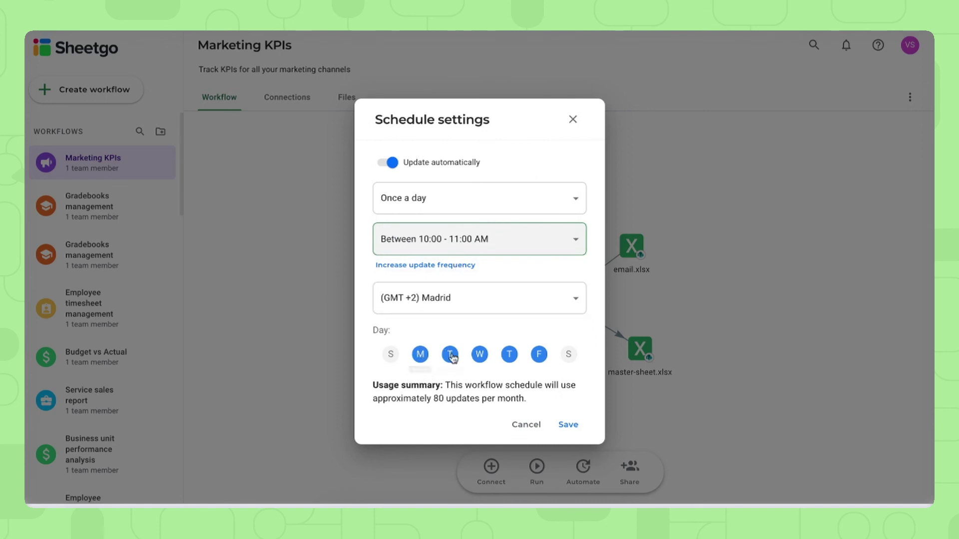
left_click(449, 355)
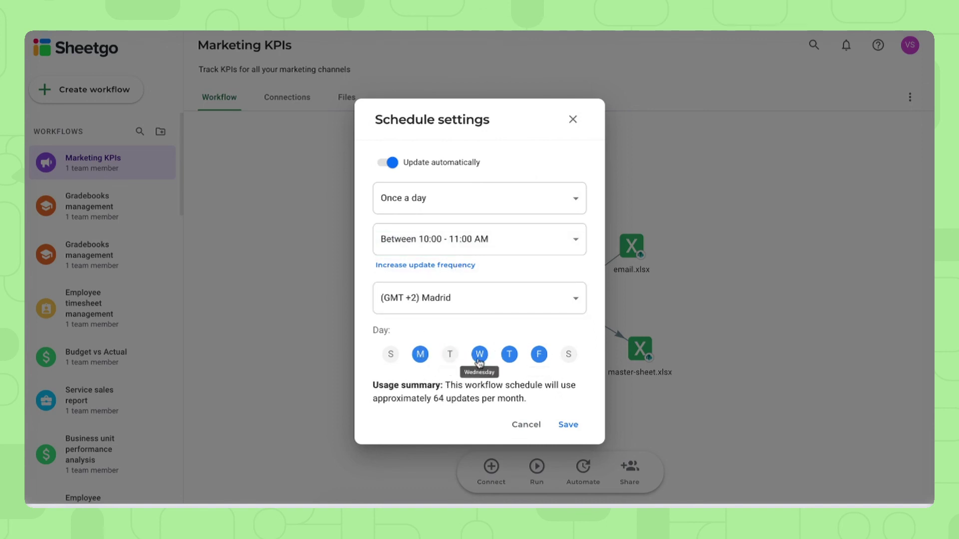
left_click(479, 355)
left_click(509, 355)
left_click(539, 355)
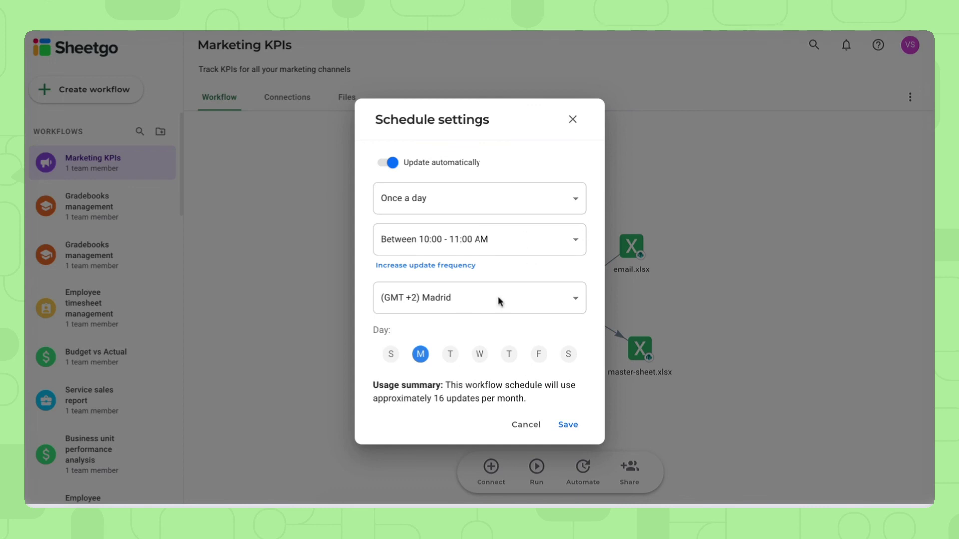
left_click(526, 424)
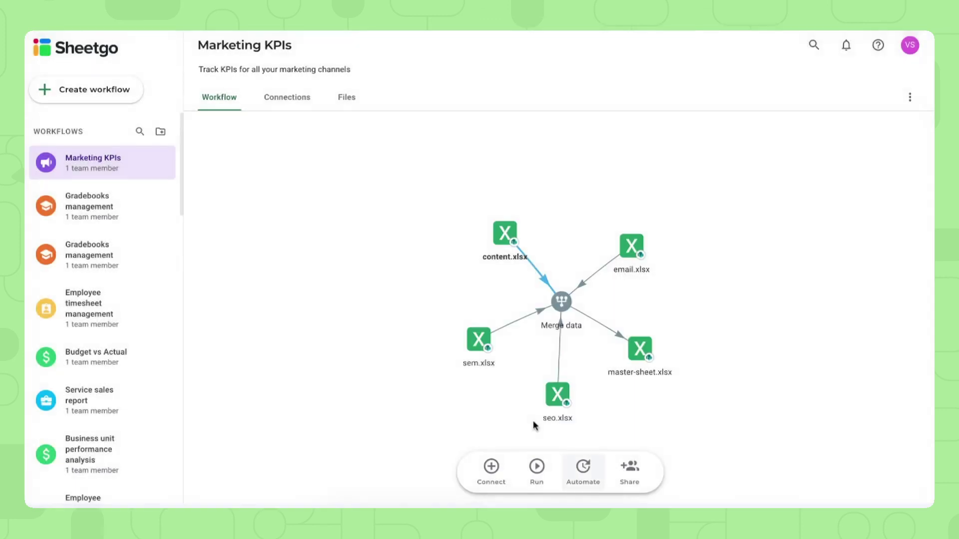